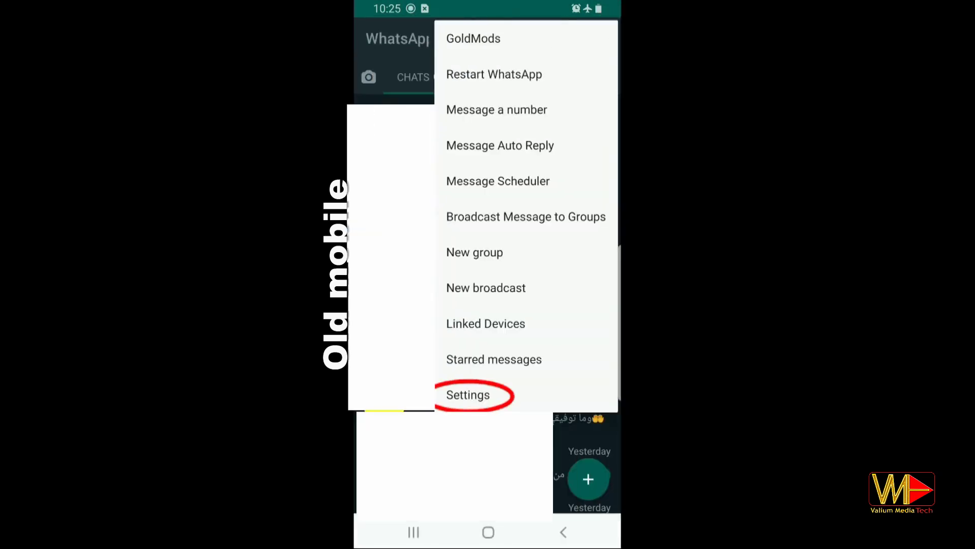
- Run a WhatsApp chat backup from Settings > Chats > Chat backup, then launch ES File Explorer
left_click(469, 386)
left_click(438, 217)
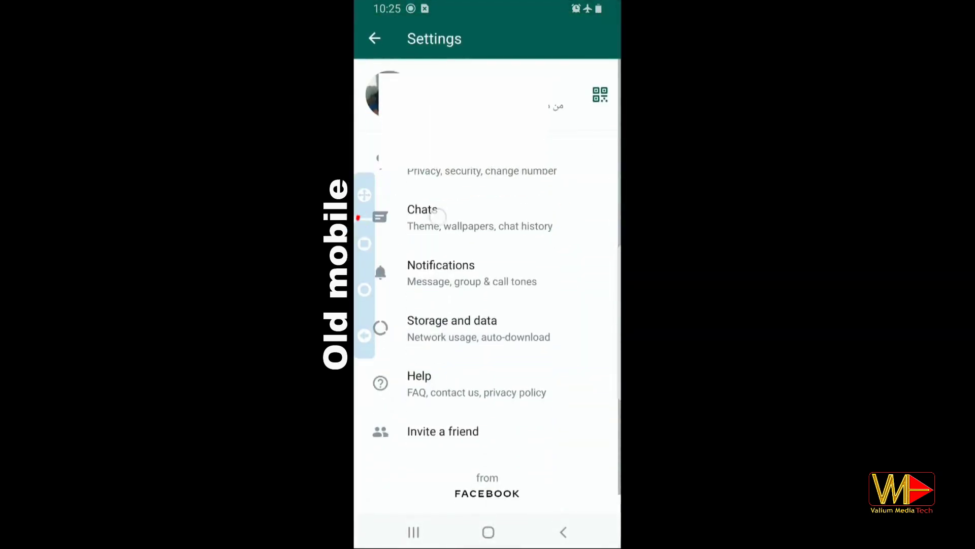
left_click_drag(505, 388, 505, 295)
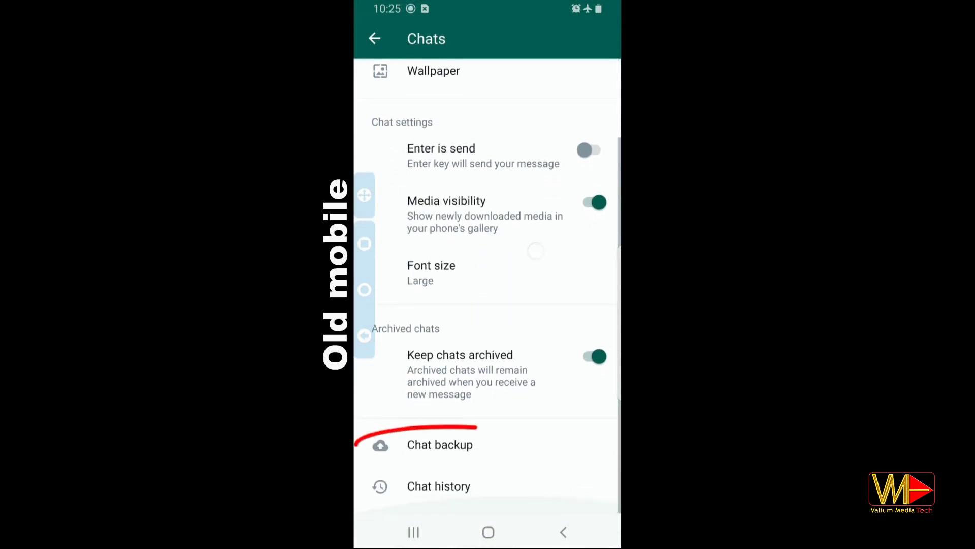
left_click(439, 445)
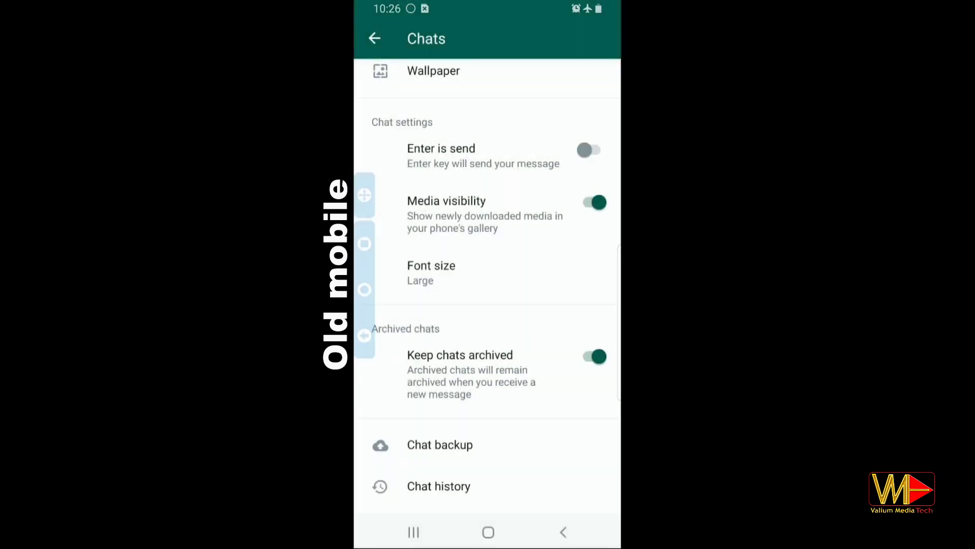
left_click(365, 289)
left_click(536, 391)
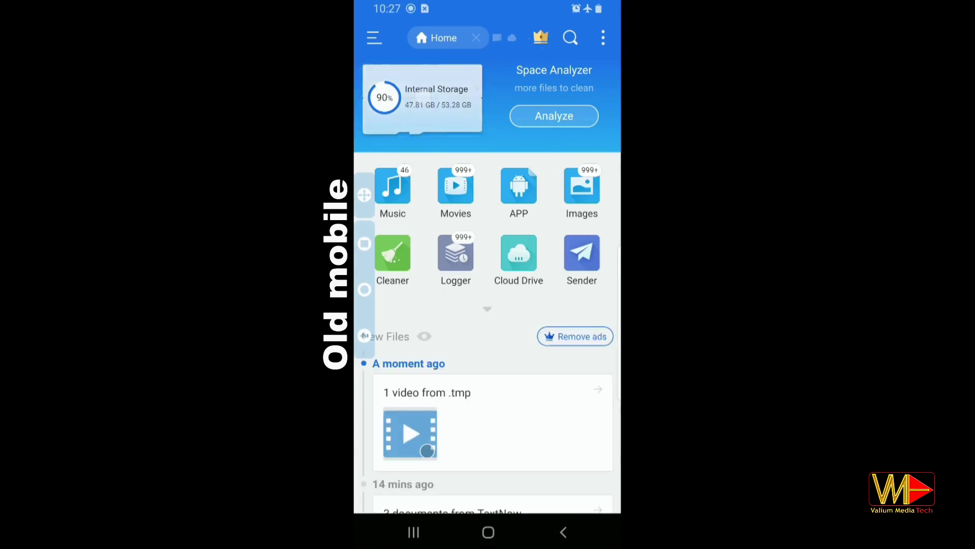
- Browse Local storage to WhatsApp2Plus > Databases and confirm msgstore.db.crypt14 is there
left_click(422, 98)
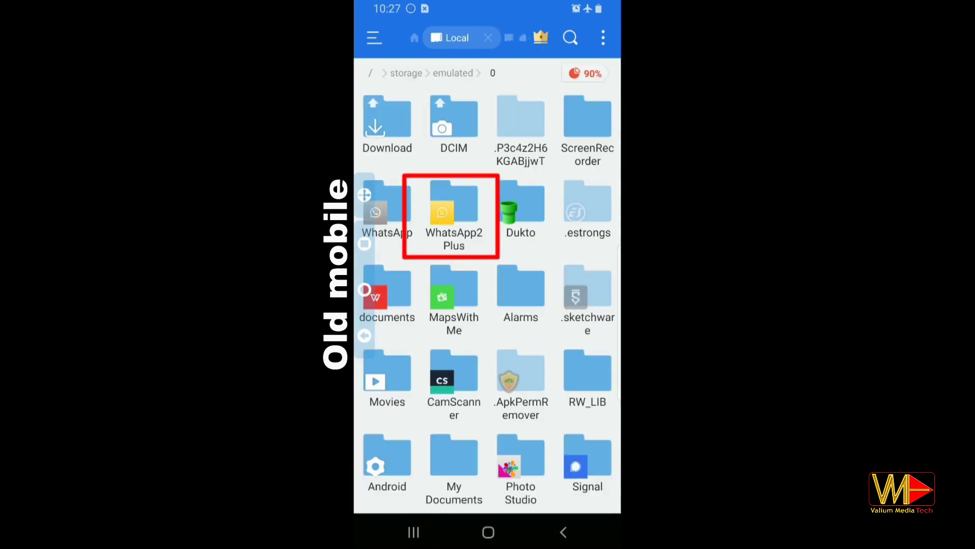
left_click(453, 214)
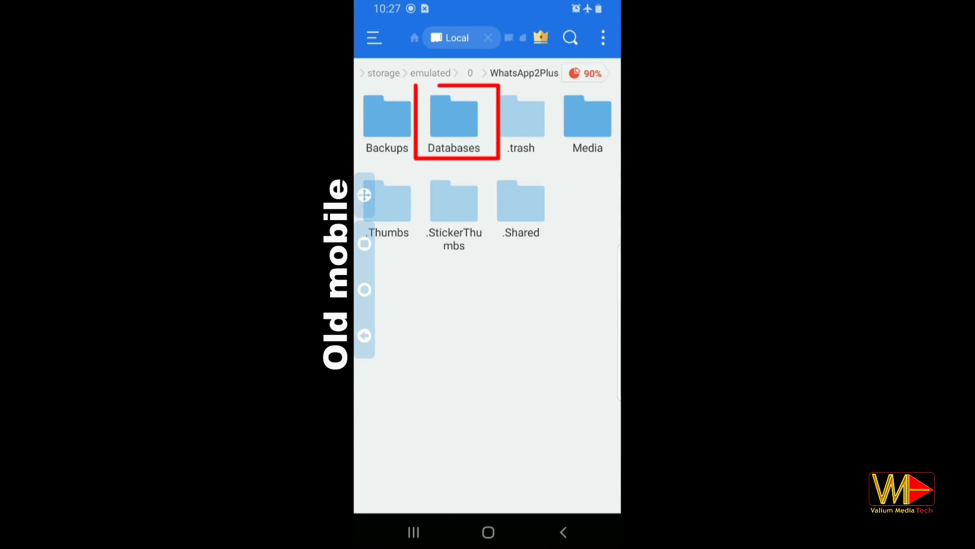
left_click(453, 119)
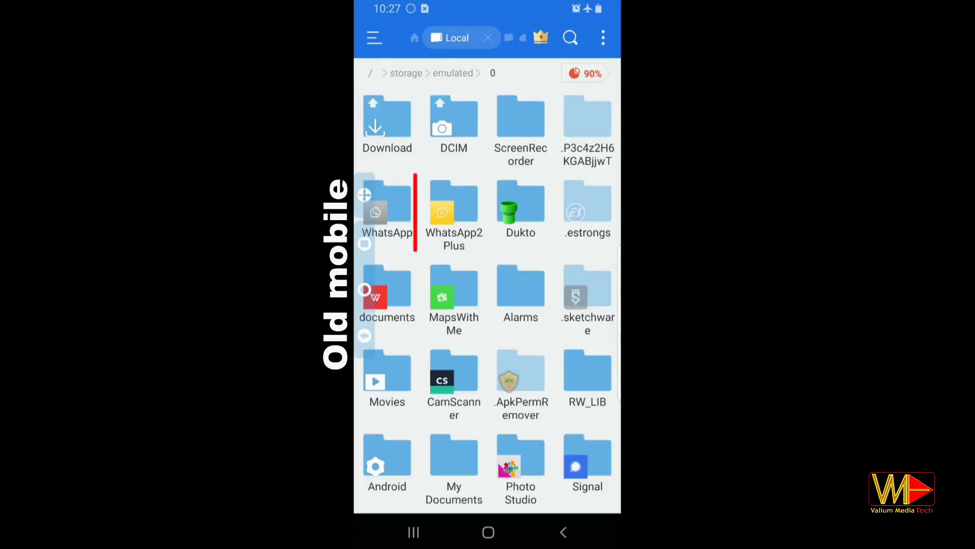
- Compress the WhatsApp2Plus folder into WhatsApp2Plus.zip with zip format and Standard level
left_click(455, 224)
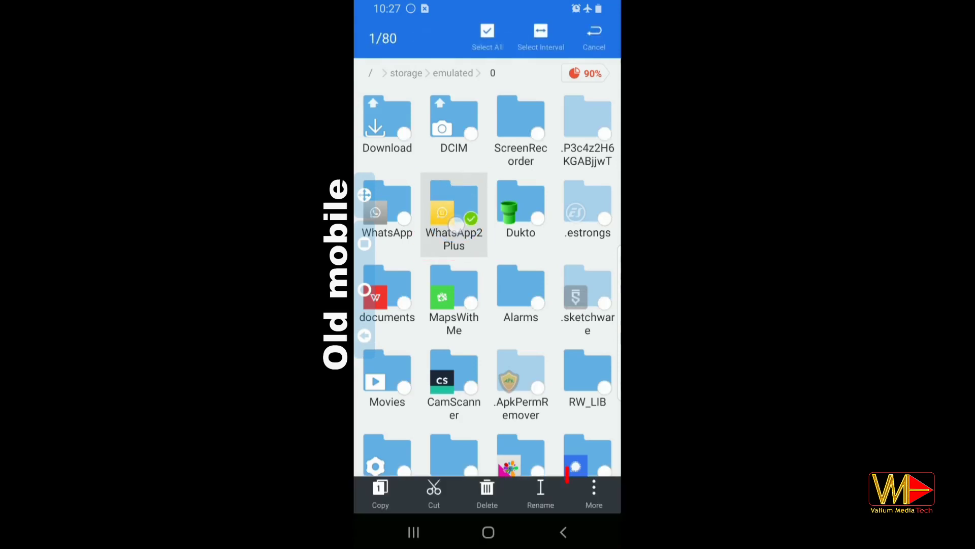
left_click(594, 490)
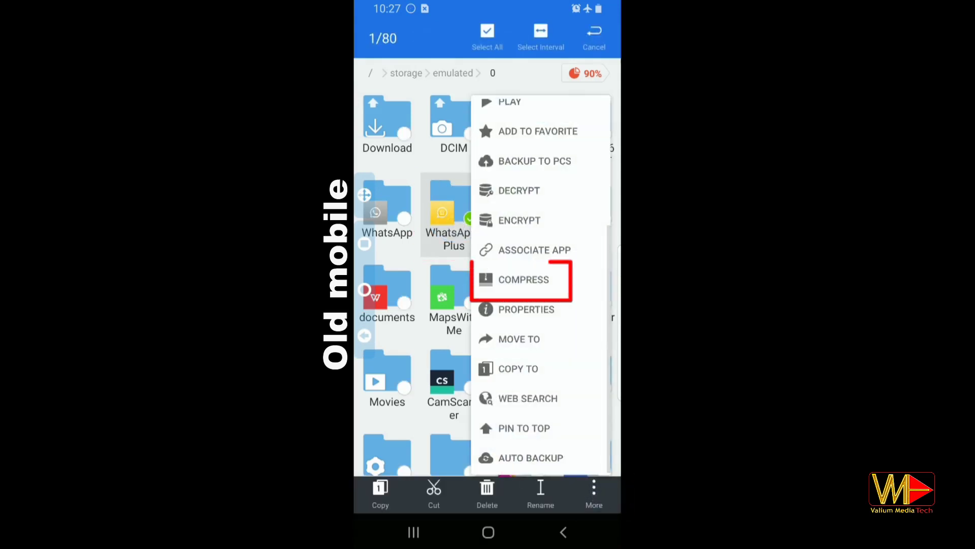
left_click(507, 267)
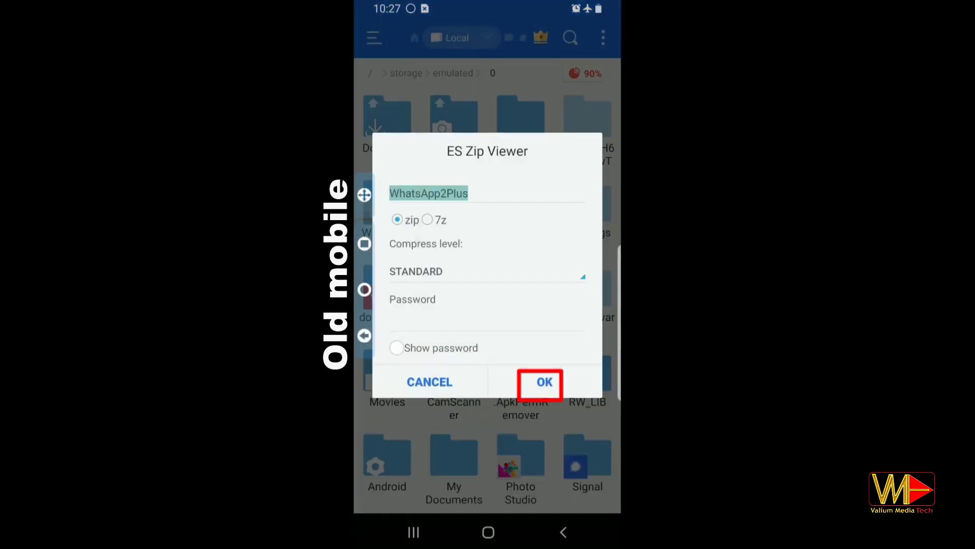
left_click(544, 382)
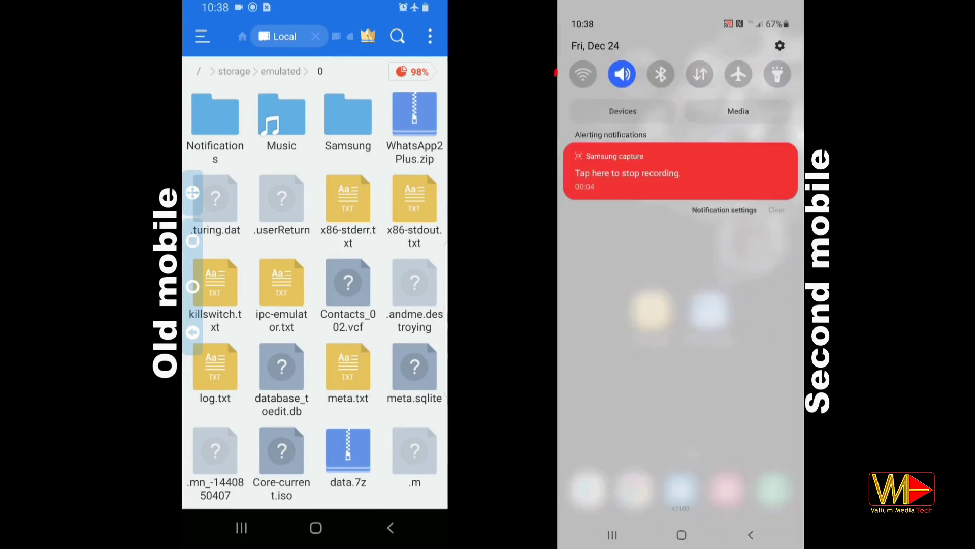
- Turn on Wi-Fi on the second phone and open its Wi-Fi Direct screen
left_click(582, 74)
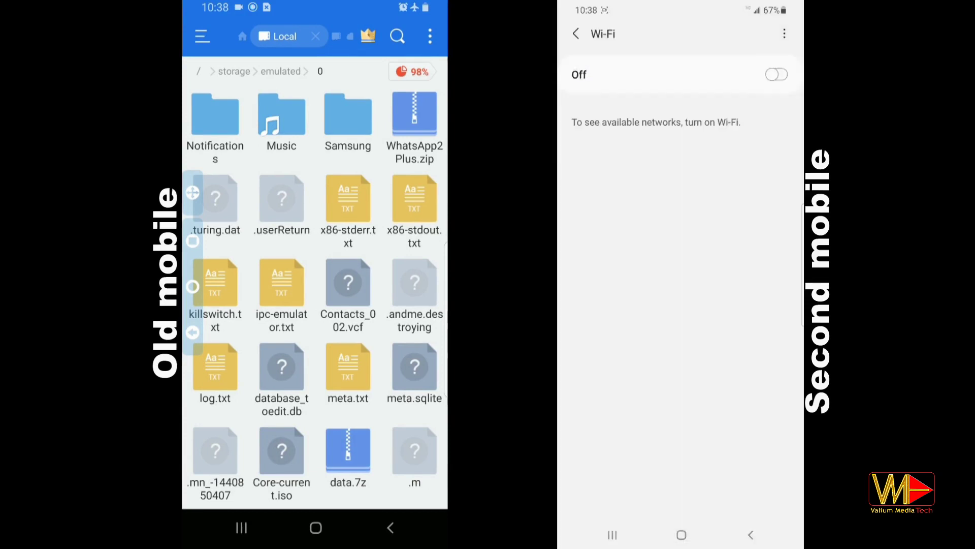
left_click(776, 75)
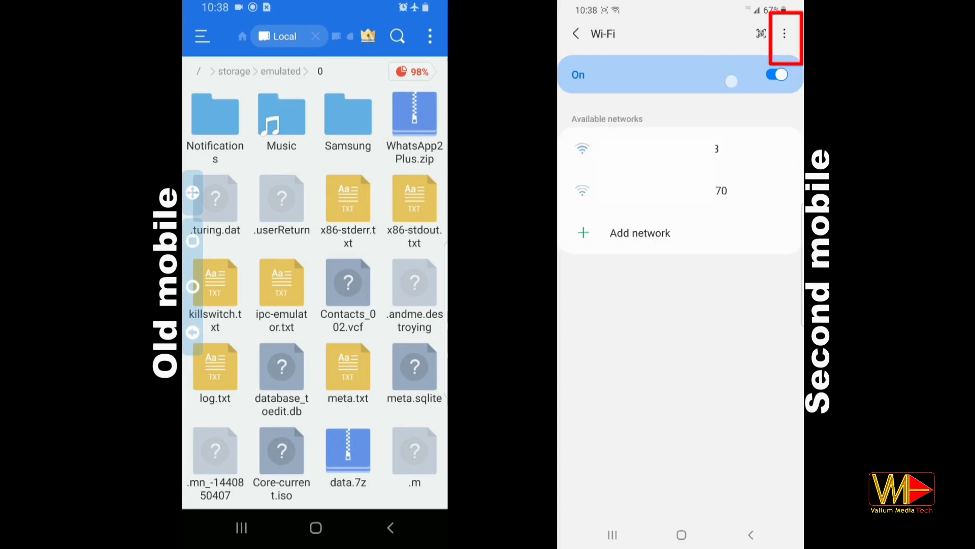
left_click(784, 34)
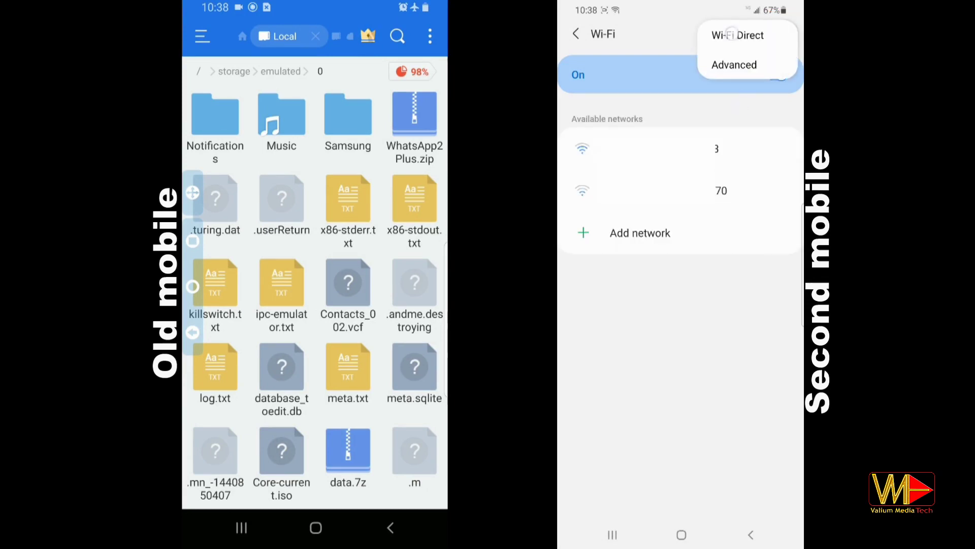
left_click(730, 35)
- Share WhatsApp2Plus.zip from the old phone via Wi-Fi Direct
scroll(315, 297, "up", 2)
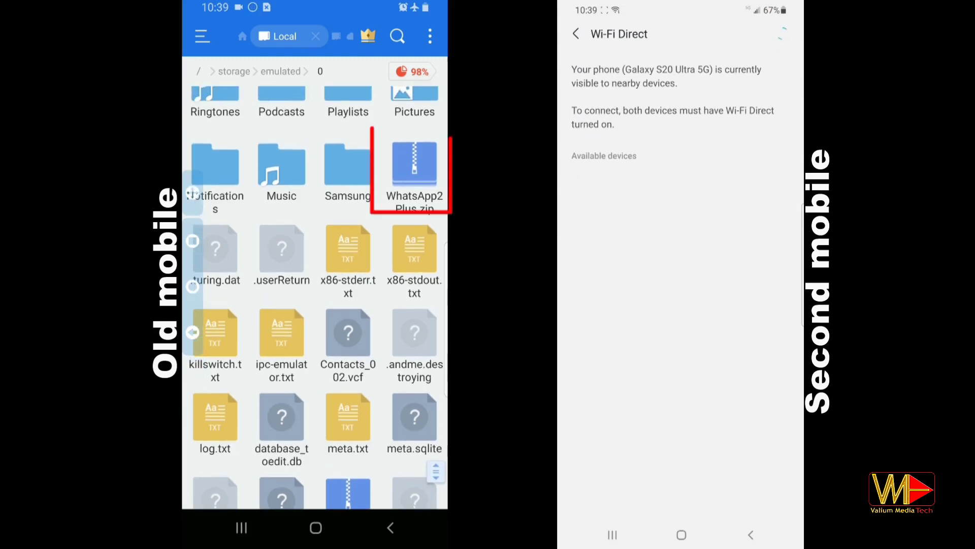
left_click(414, 163)
left_click(421, 487)
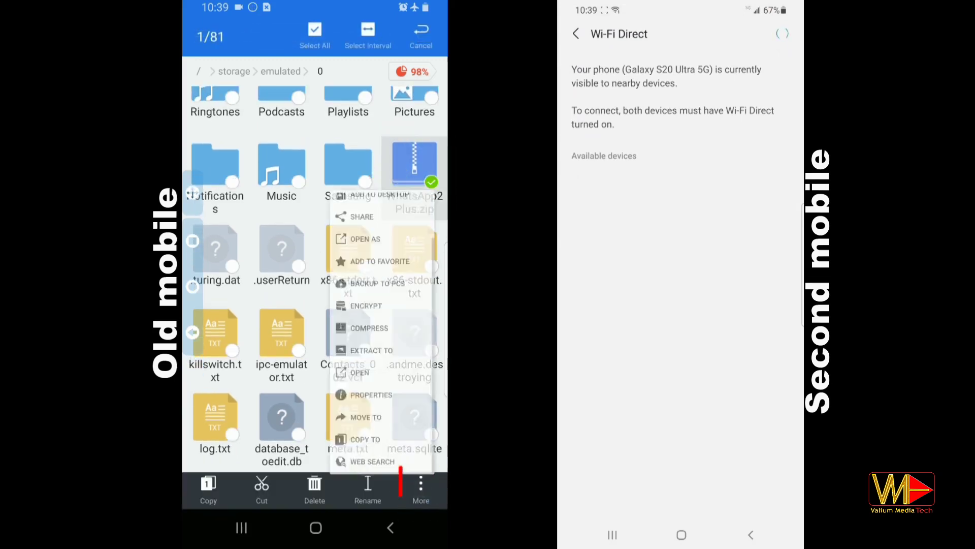
left_click(341, 129)
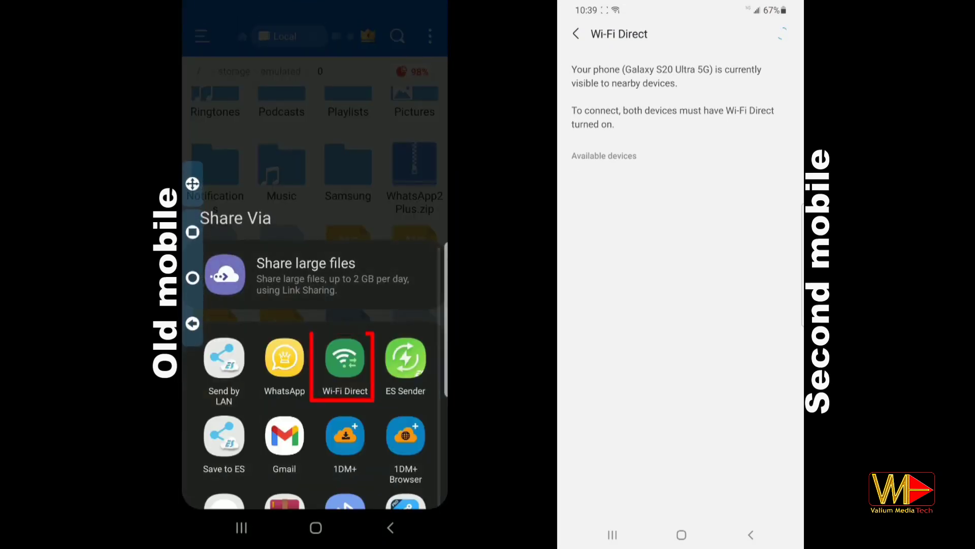
left_click(342, 354)
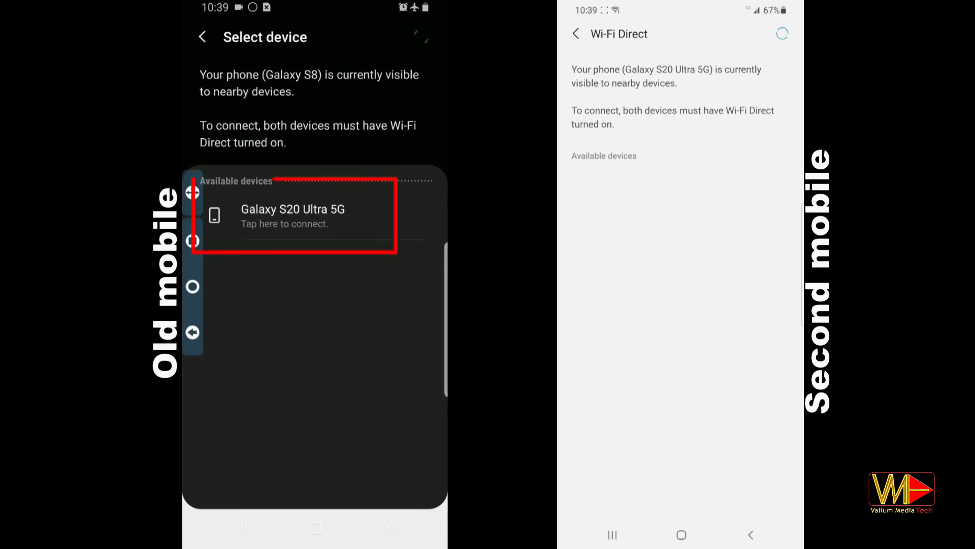
- Send the zip to the Galaxy S20 Ultra 5G and accept the invitation on the second phone
left_click(326, 213)
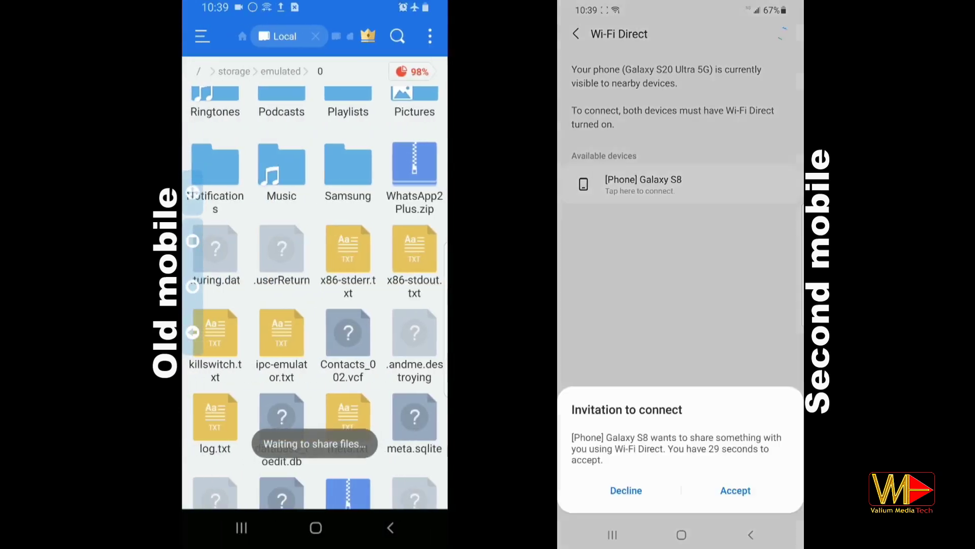
left_click(732, 488)
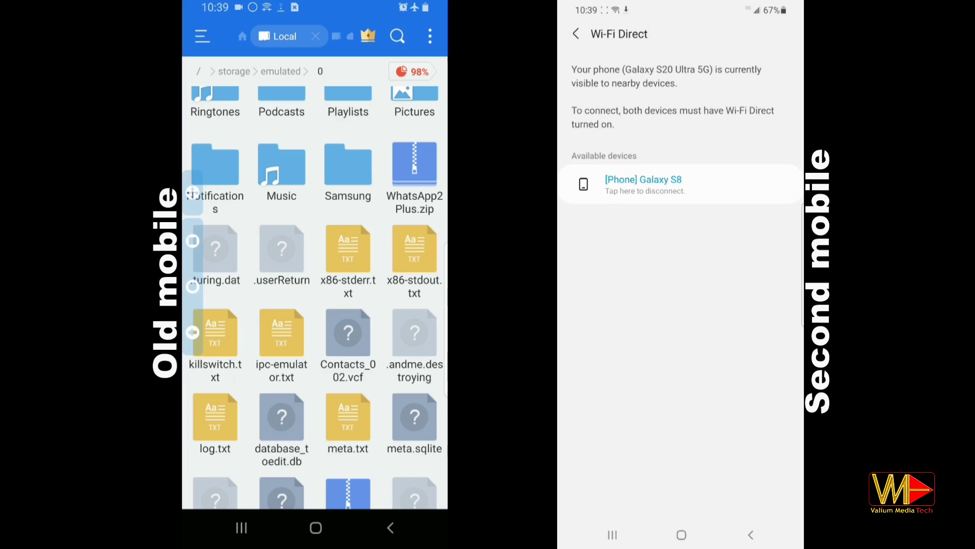
- Watch the Wi-Fi Direct transfer progress in both phones' notification shades, then close the old phone's
left_click_drag(680, 5, 681, 305)
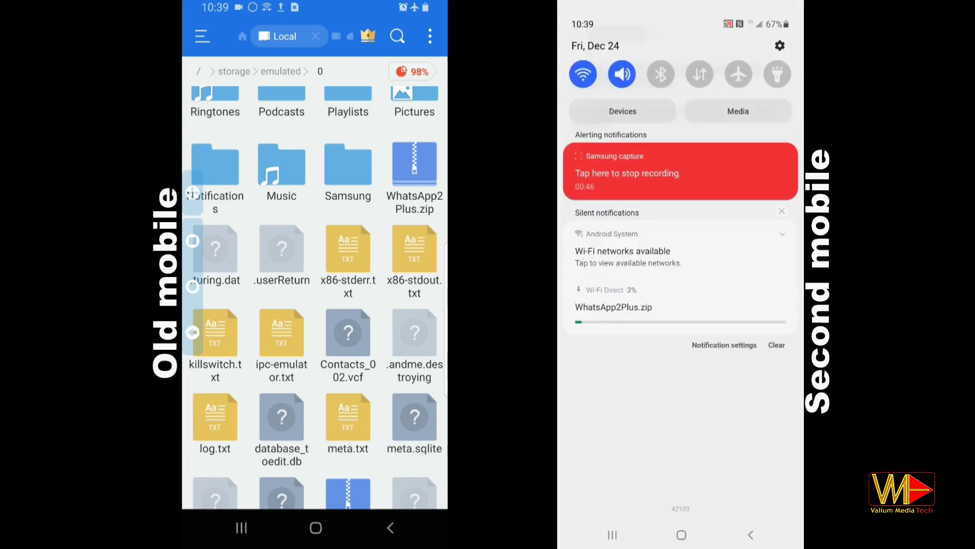
left_click_drag(315, 5, 315, 305)
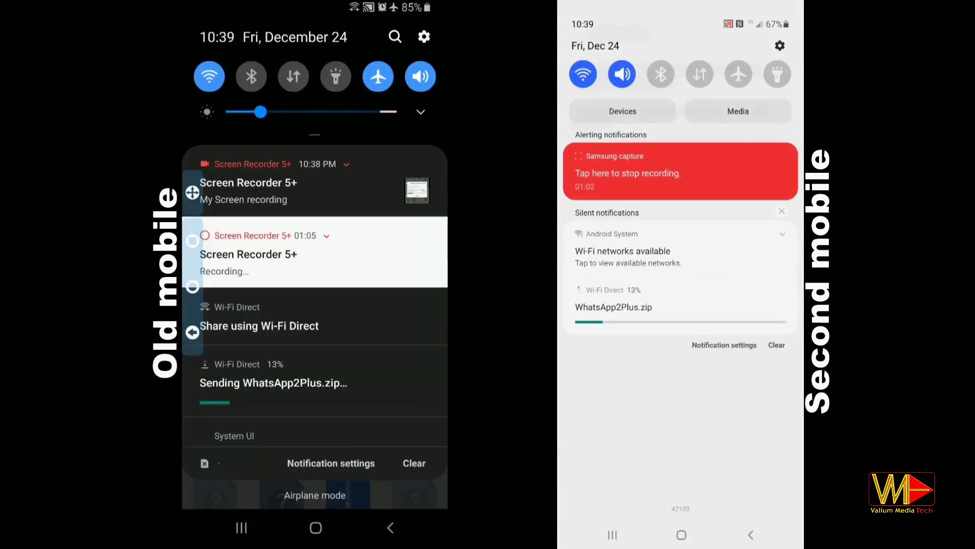
left_click_drag(315, 407, 315, 76)
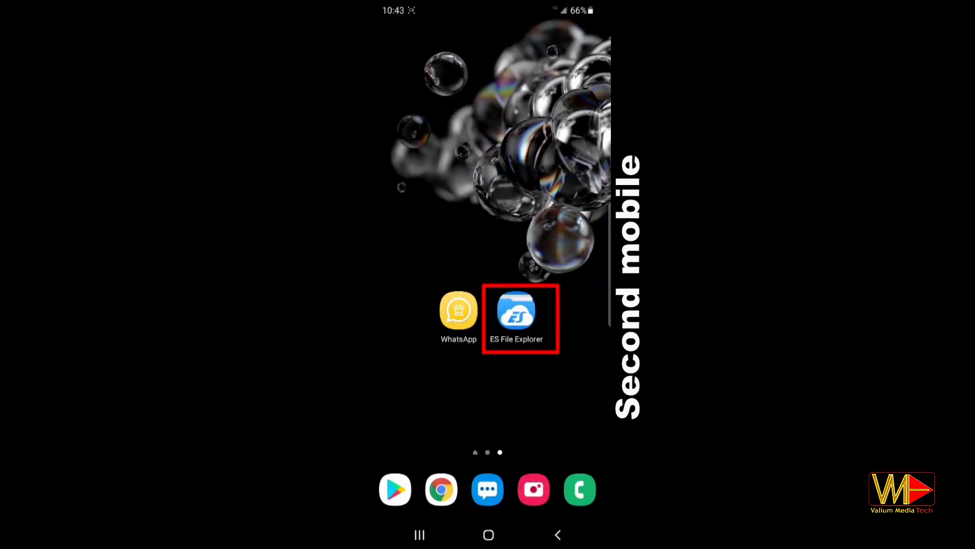
- On the second phone, open Download > received folder > WhatsApp2Plus.zip with RAR, this time only
left_click(516, 311)
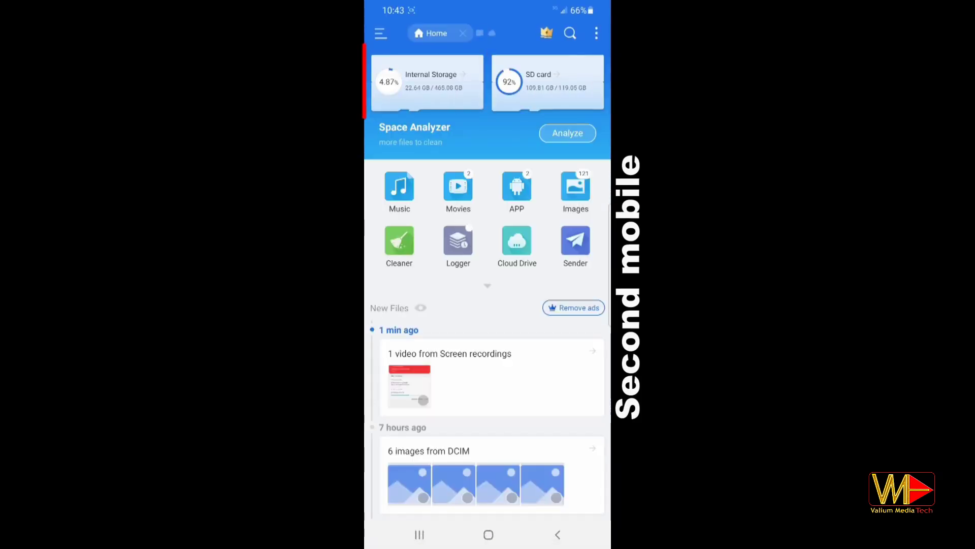
left_click(386, 106)
left_click(395, 96)
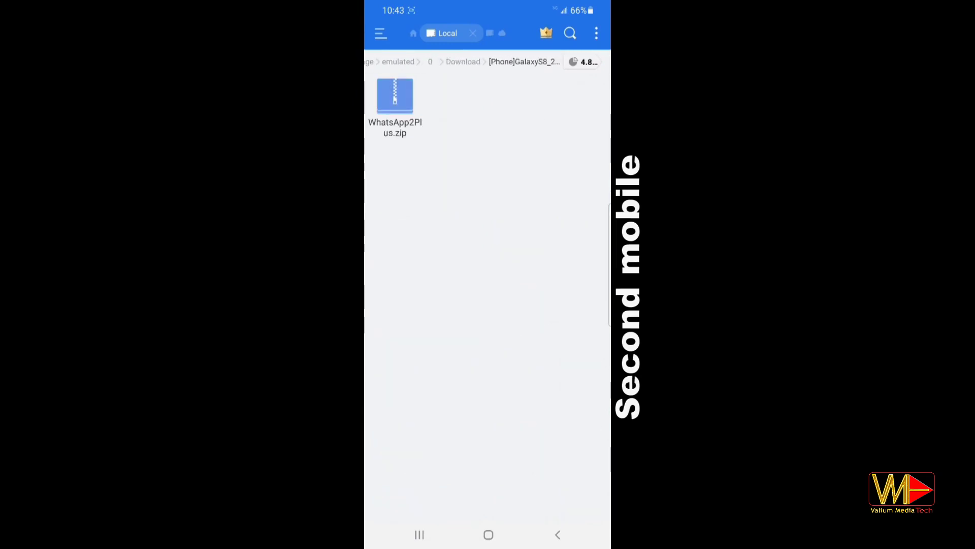
left_click(394, 97)
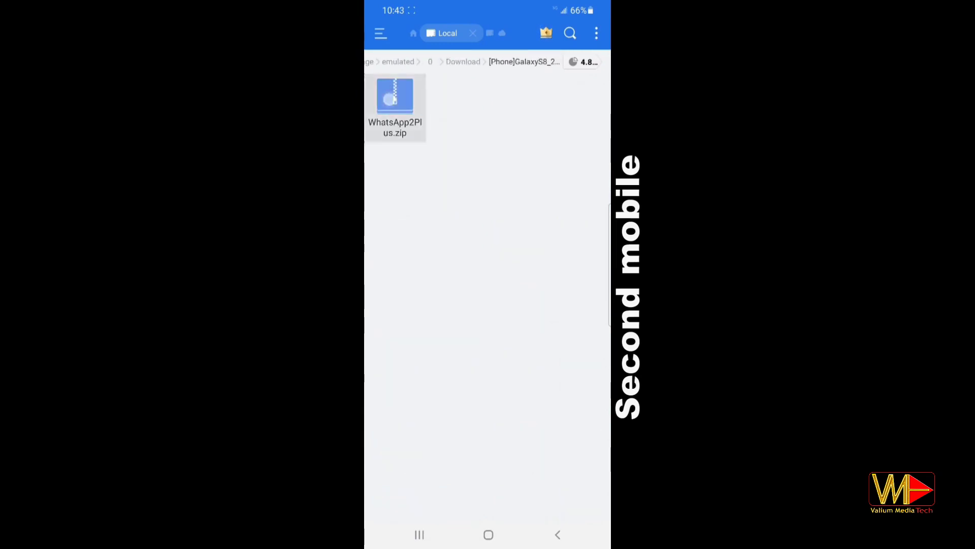
left_click(420, 283)
left_click(542, 375)
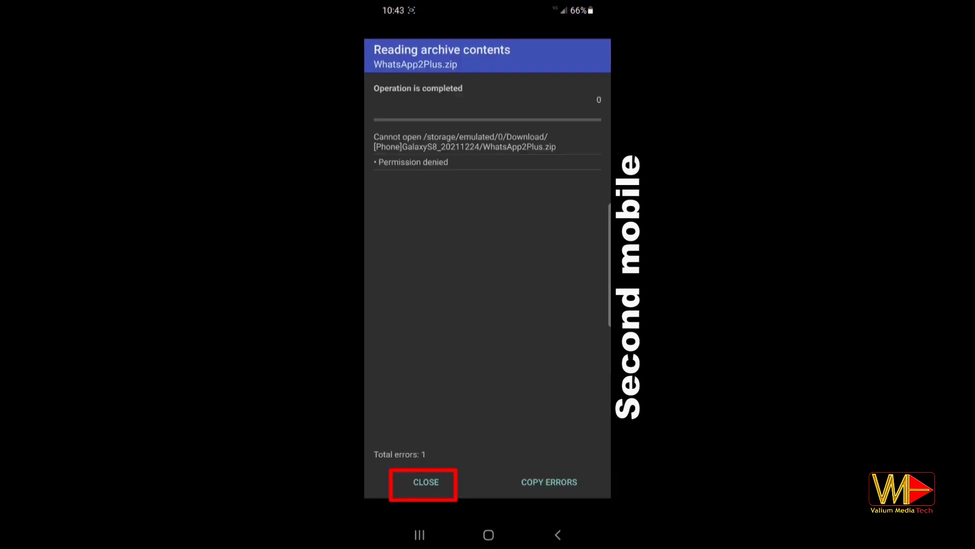
- Dismiss the error, allow RAR file access, and select the WhatsApp2Plus folder inside the zip
left_click(426, 482)
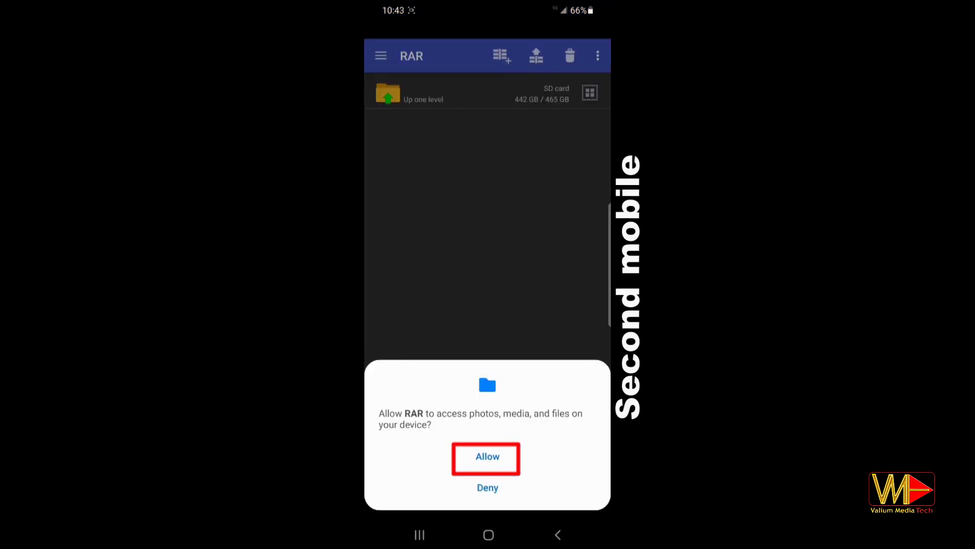
left_click(482, 456)
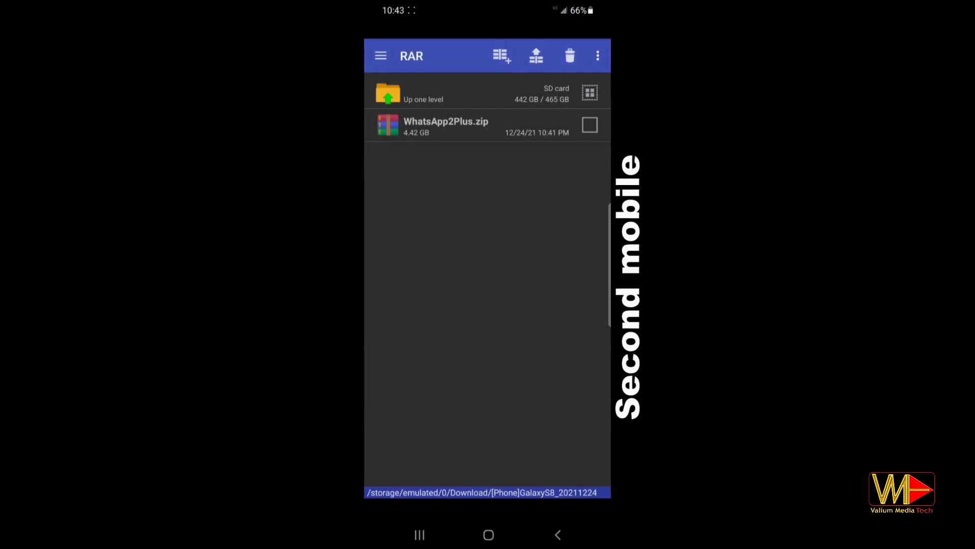
left_click(436, 126)
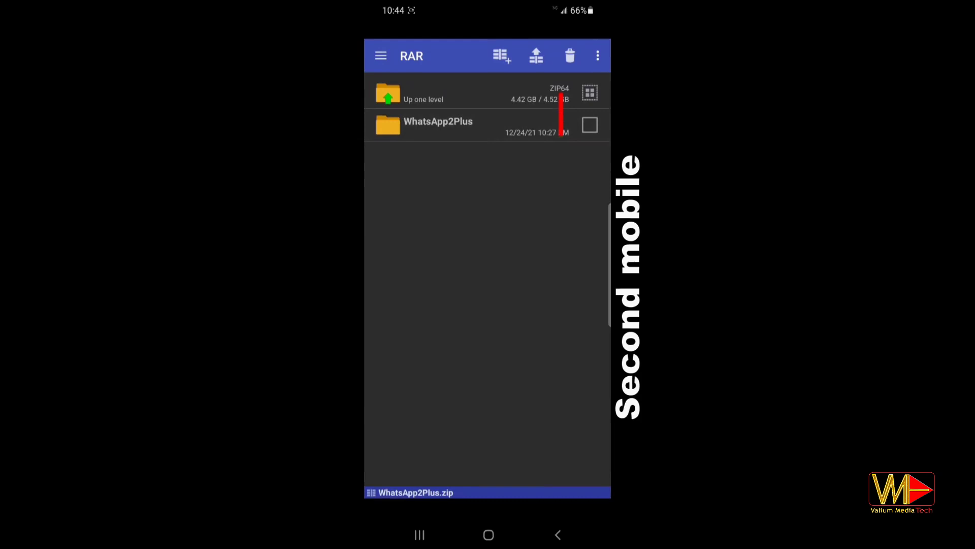
left_click(582, 123)
- Set the extraction destination to /storage/emulated/0, one level up from the received-files folder
left_click(537, 56)
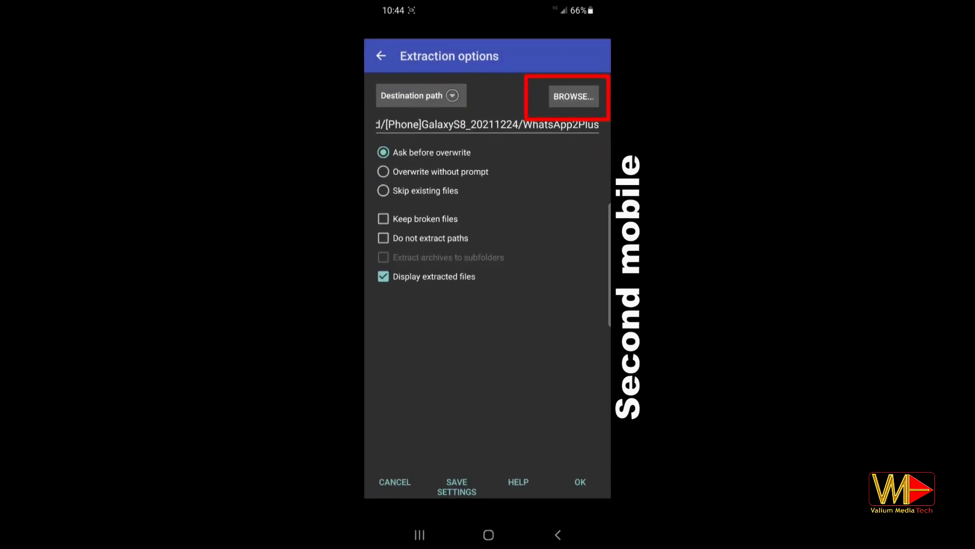
left_click(558, 92)
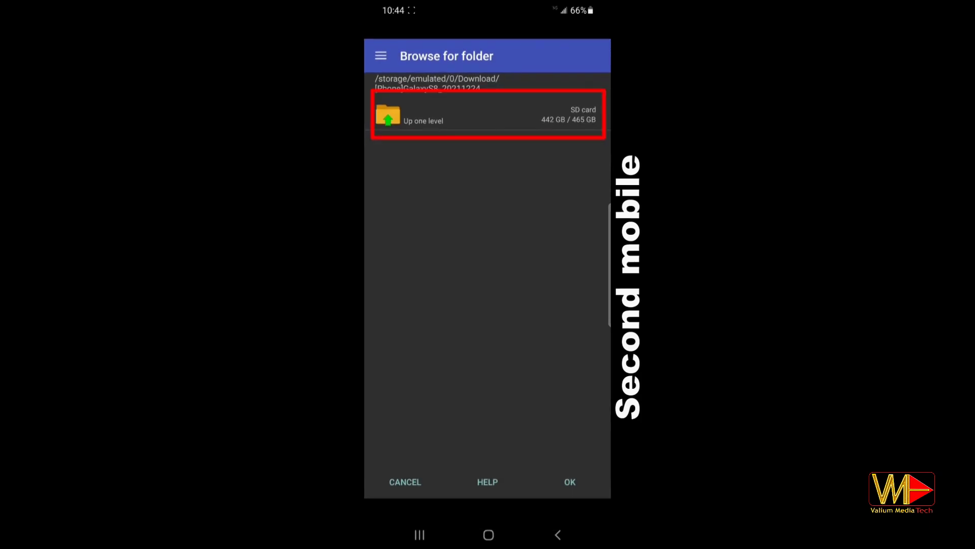
left_click(421, 109)
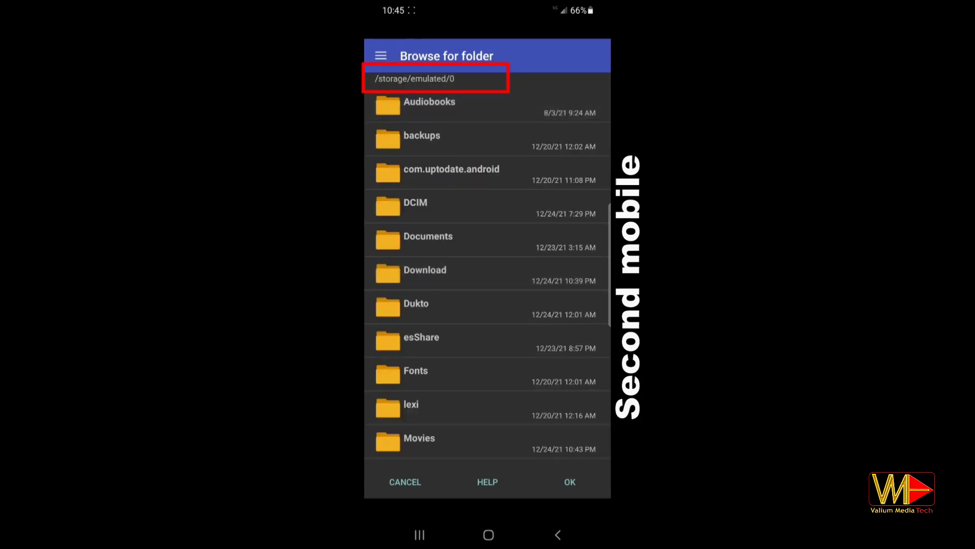
scroll(550, 351, "up", 5)
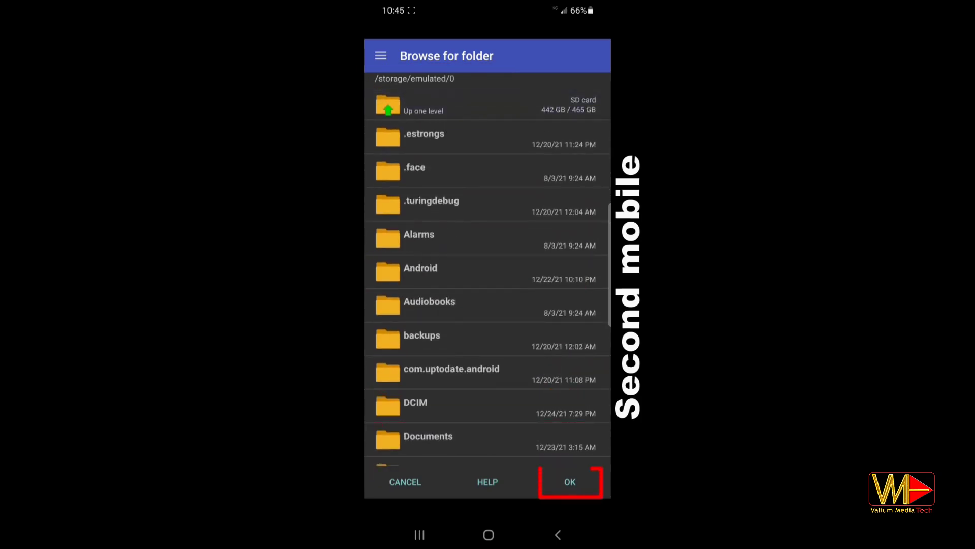
left_click(570, 482)
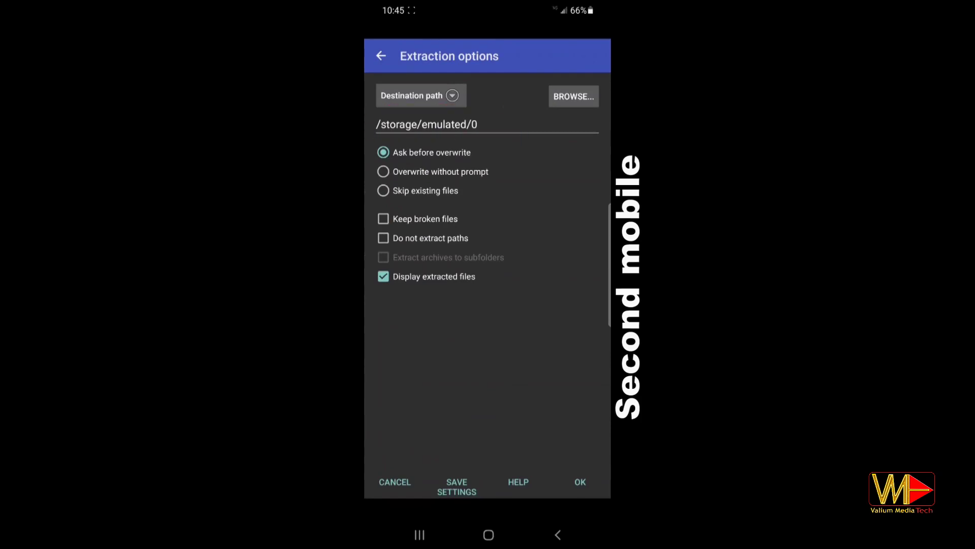
- Confirm Extraction options to unpack WhatsApp2Plus into /storage/emulated/0
left_click(580, 481)
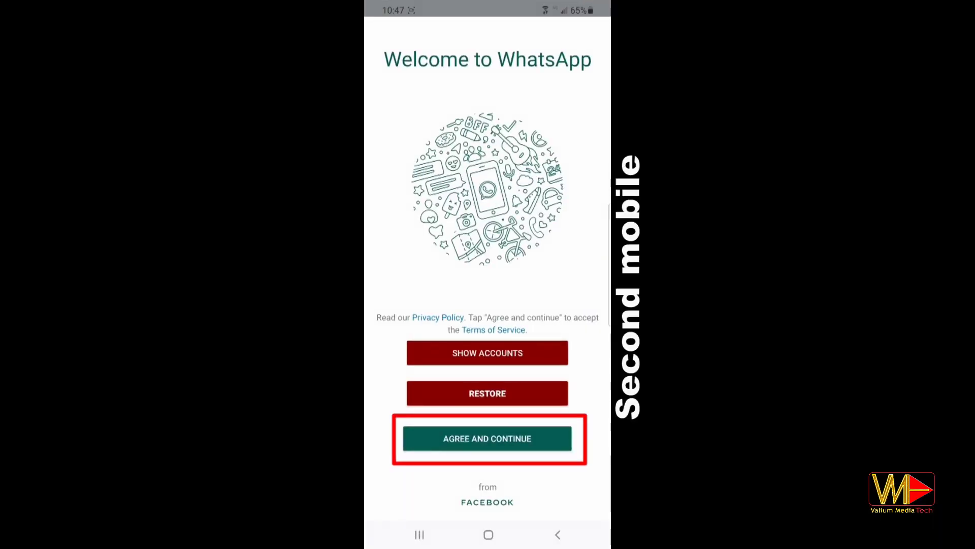
- Accept WhatsApp's terms, then enter and confirm the phone number
left_click(487, 438)
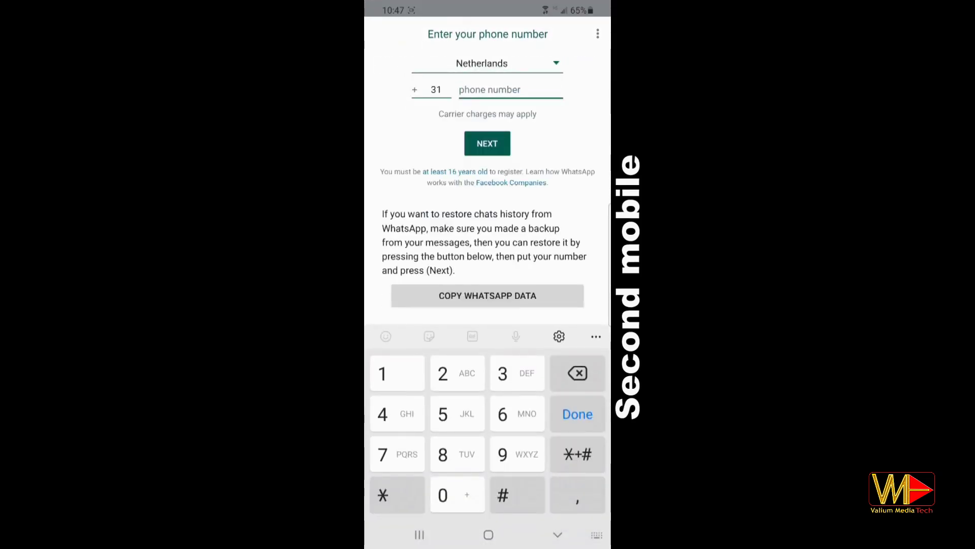
left_click(487, 170)
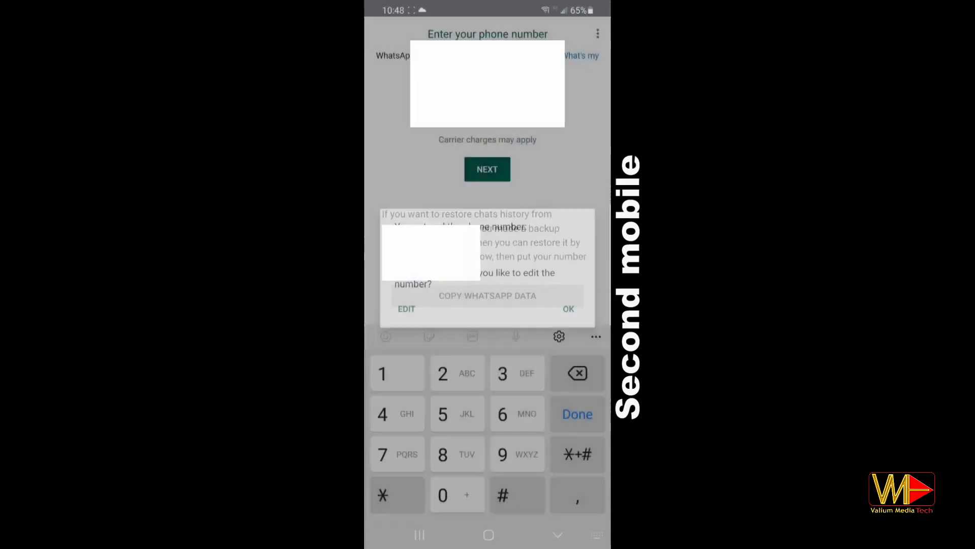
left_click(568, 308)
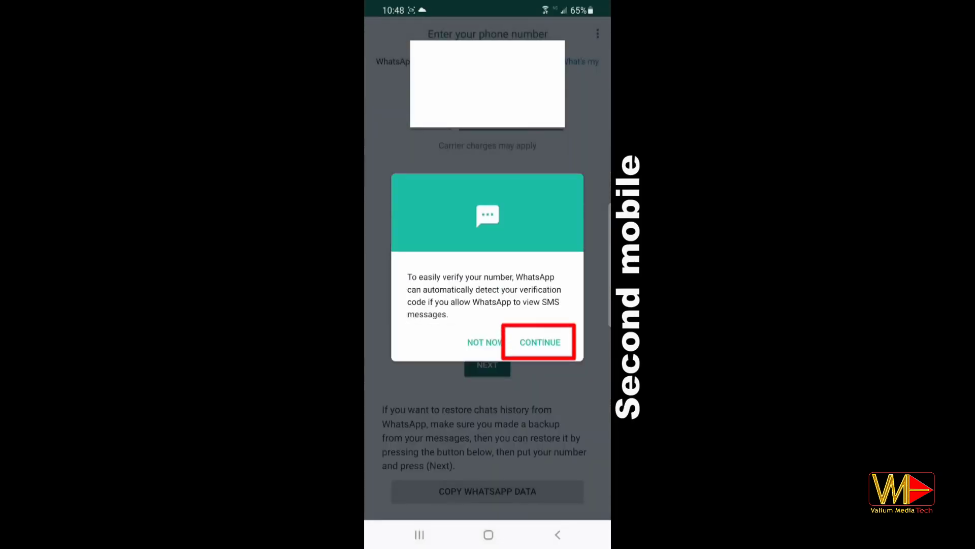
- Grant WhatsApp SMS and contacts access so it verifies the number and finds the backup
left_click(547, 342)
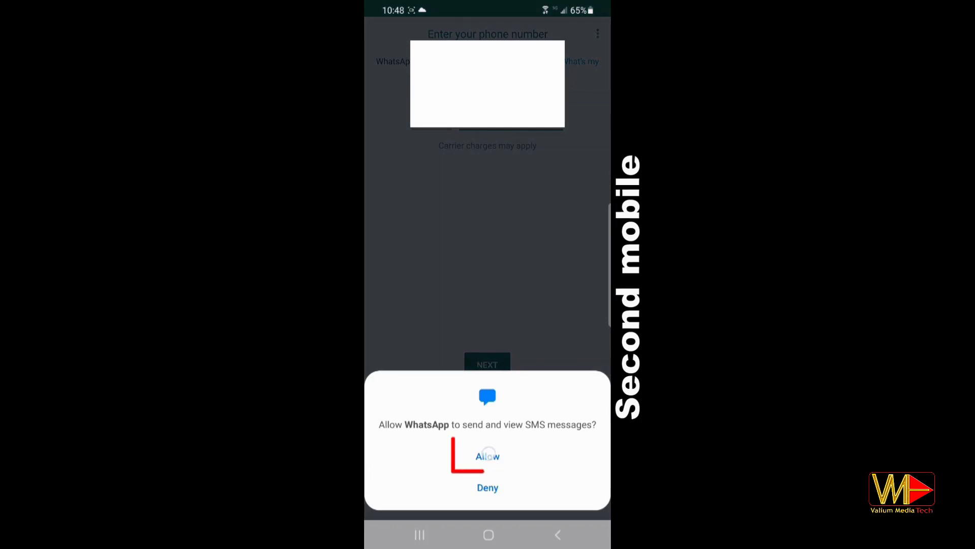
left_click(488, 454)
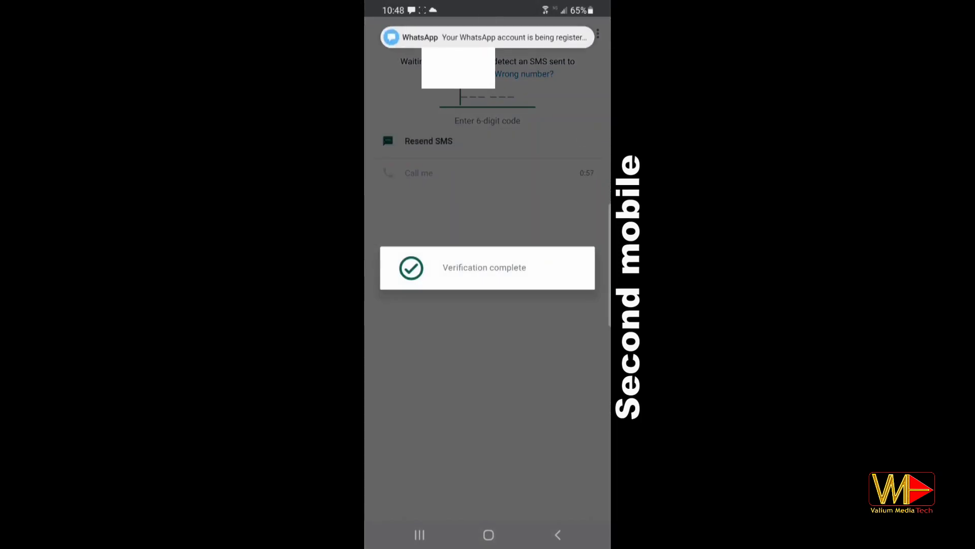
left_click(540, 329)
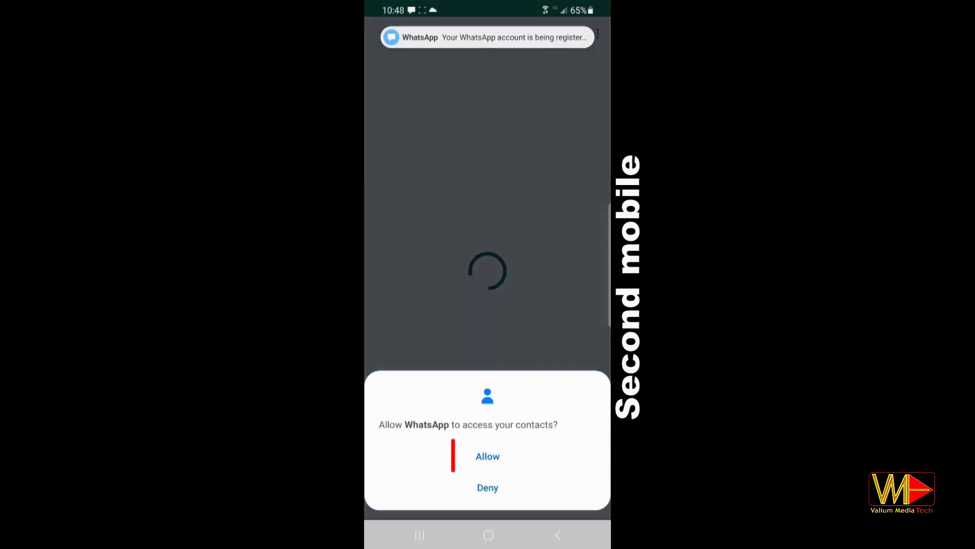
left_click(488, 456)
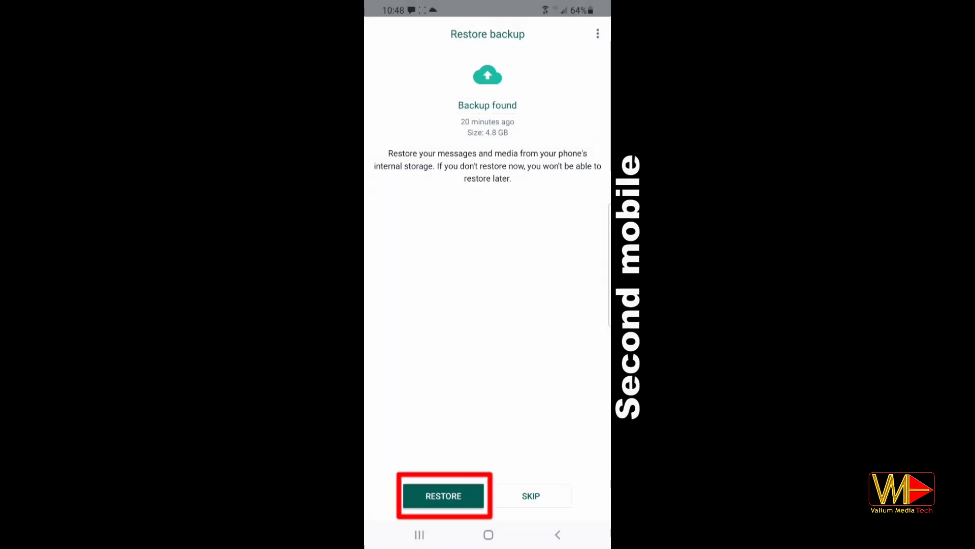
- Restore the found WhatsApp backup and continue once its 97,478 messages are back
left_click(443, 495)
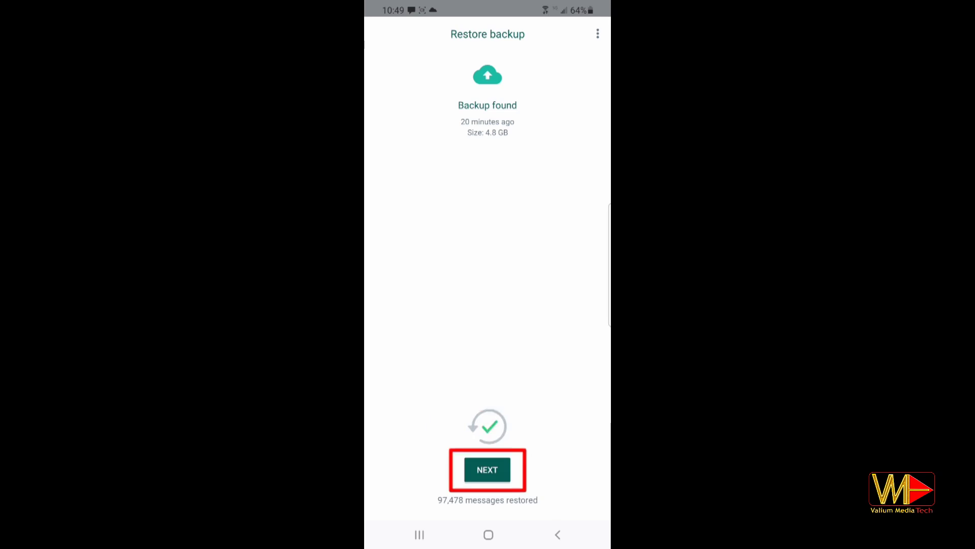
left_click(488, 469)
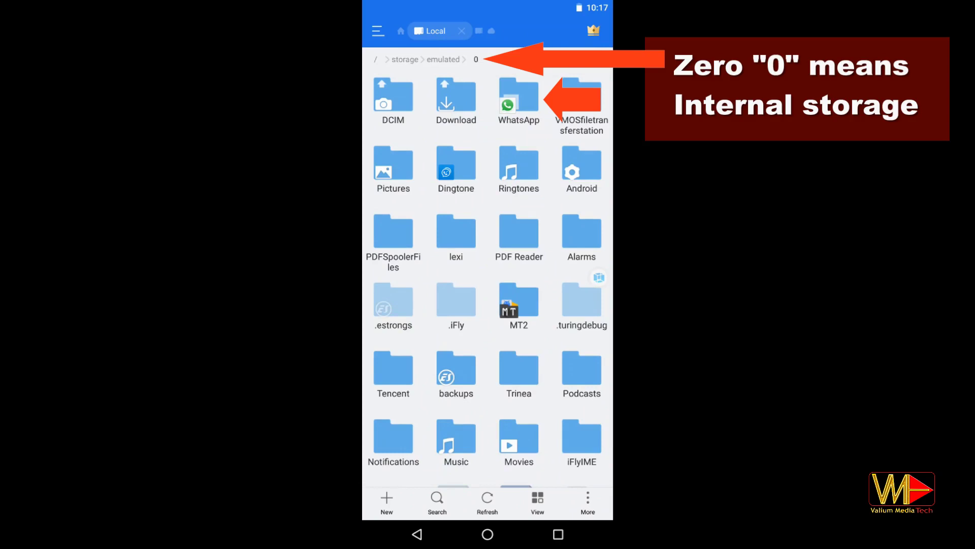
- Open the WhatsApp folder in /storage/emulated/0 to check the restored media
left_click(519, 102)
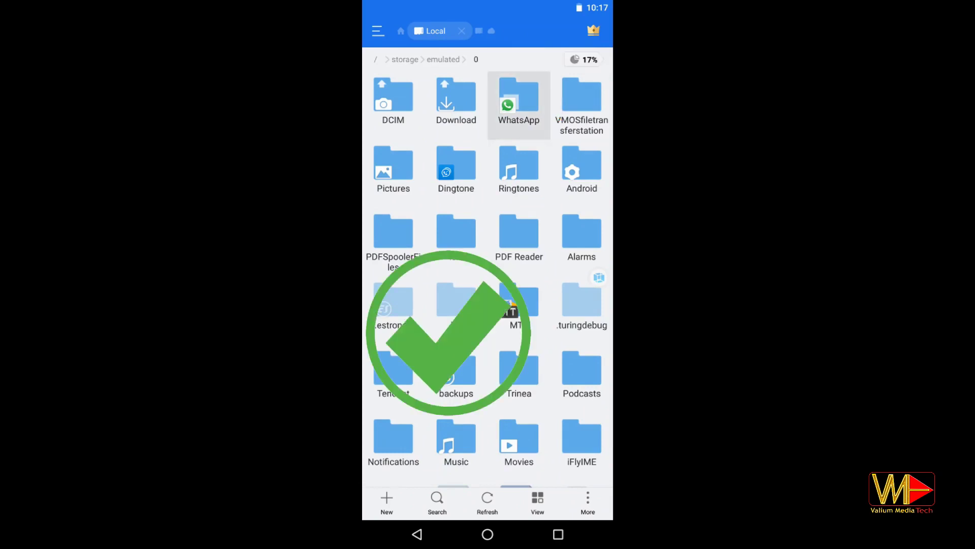